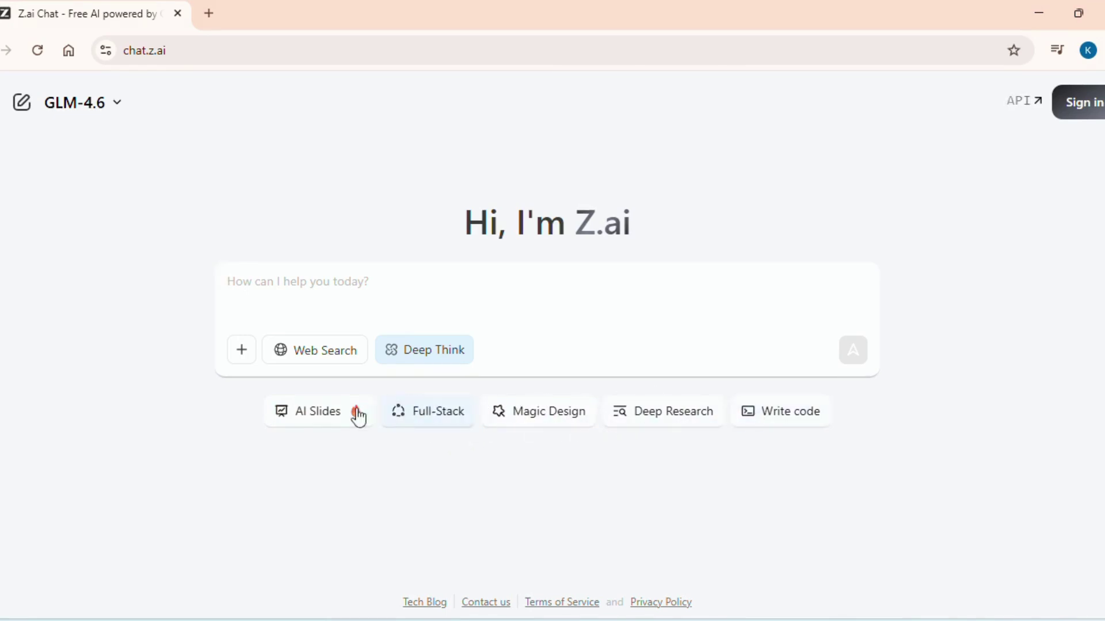
In AI Slides mode, request a 7-8 slide deck on the impact of AI on work
{"action": "left_click", "coordinate": [320, 420]}
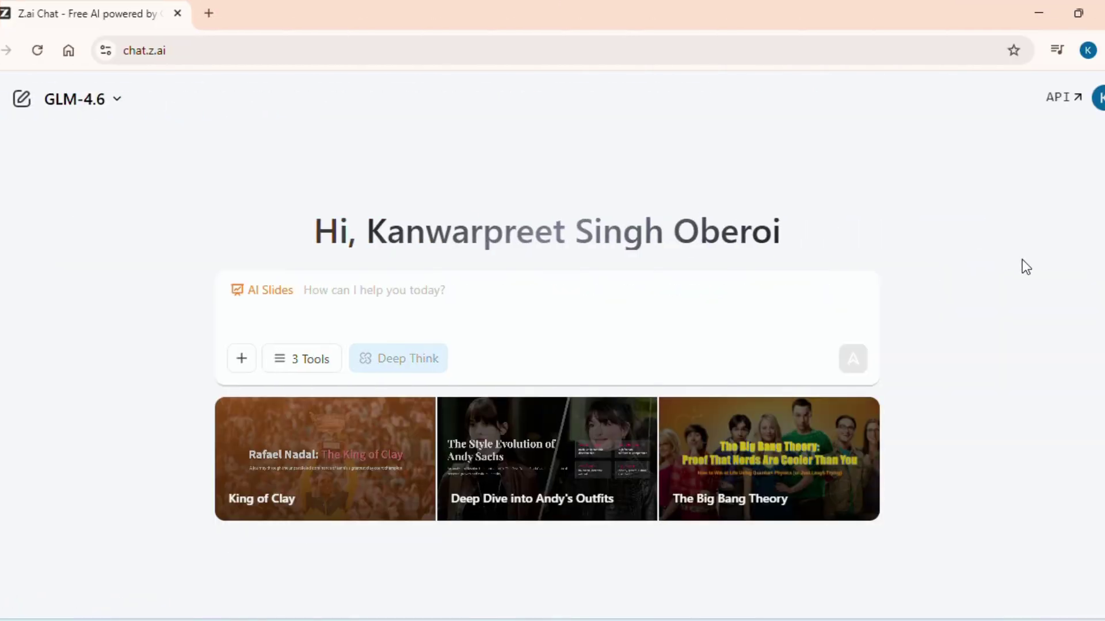
{"action": "type", "text": "create a deck on impact of Ai on work"}
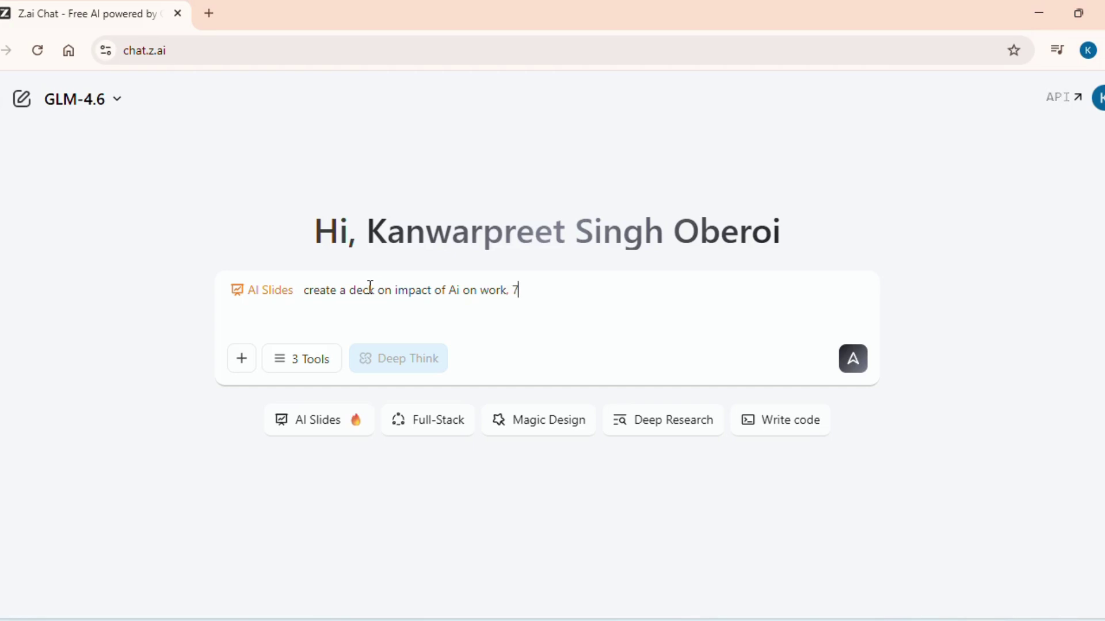
{"action": "type", "text": ", 7-8 slodioes"}
{"action": "key", "text": "BackSpace"}
{"action": "key", "text": "BackSpace"}
{"action": "key", "text": "BackSpace"}
{"action": "key", "text": "BackSpace"}
{"action": "key", "text": "BackSpace"}
{"action": "key", "text": "BackSpace"}
{"action": "type", "text": "ides"}
{"action": "key", "text": "Return"}
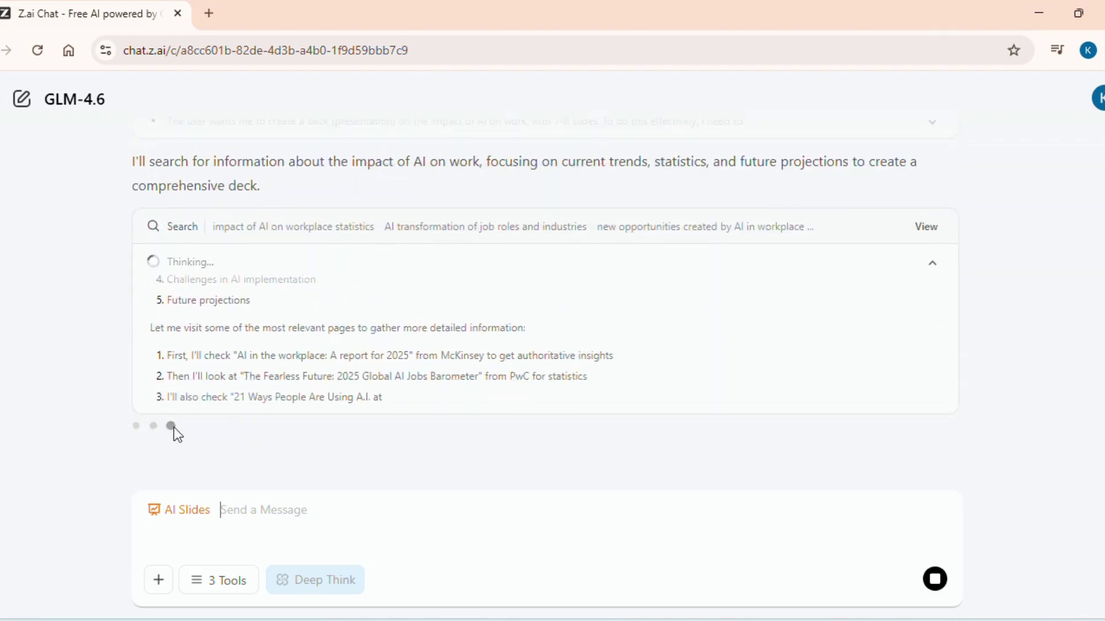
{"action": "left_click_drag", "start_coordinate": [162, 509], "coordinate": [328, 296]}
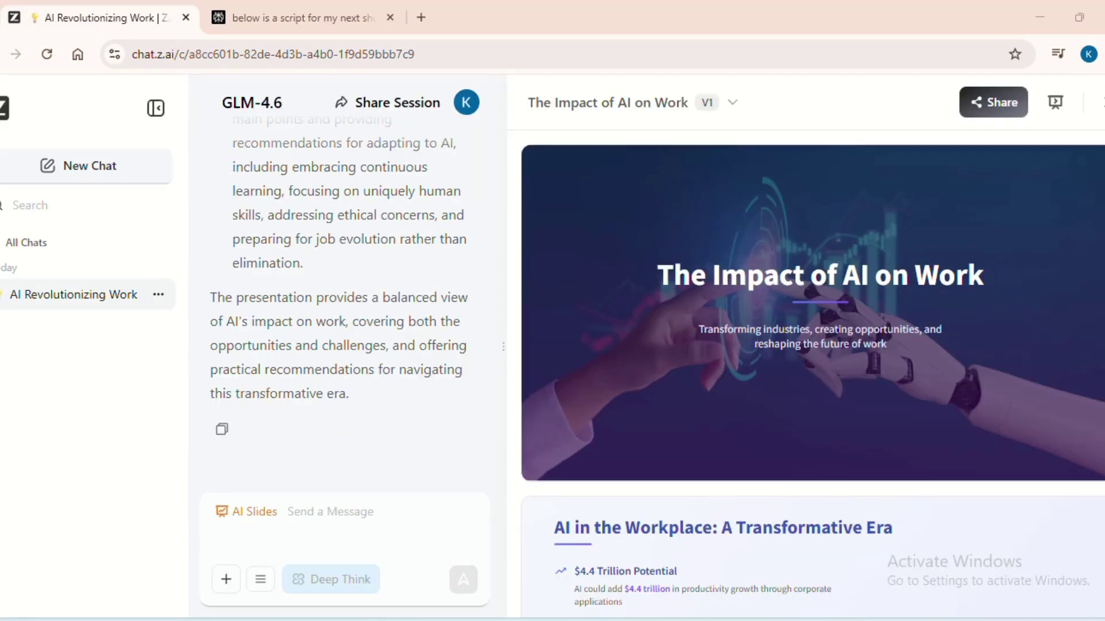
{"action": "scroll", "coordinate": [812, 374], "scroll_direction": "down", "scroll_amount": 20}
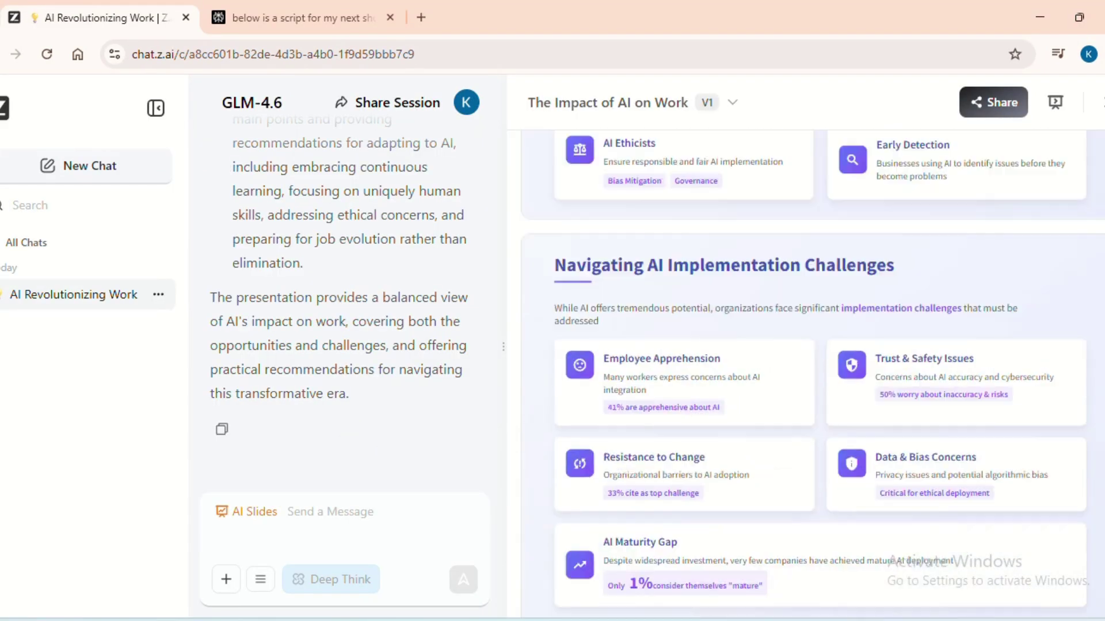
{"action": "scroll", "coordinate": [1030, 499], "scroll_direction": "down", "scroll_amount": 7}
{"action": "mouse_move", "coordinate": [1022, 245]}
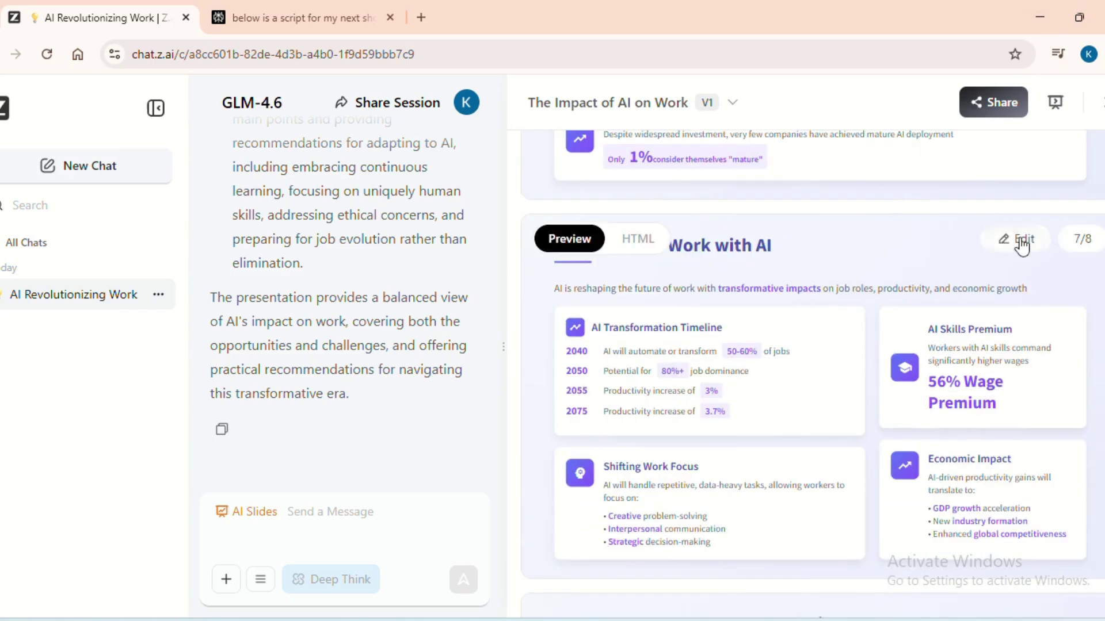
{"action": "left_click", "coordinate": [1021, 240]}
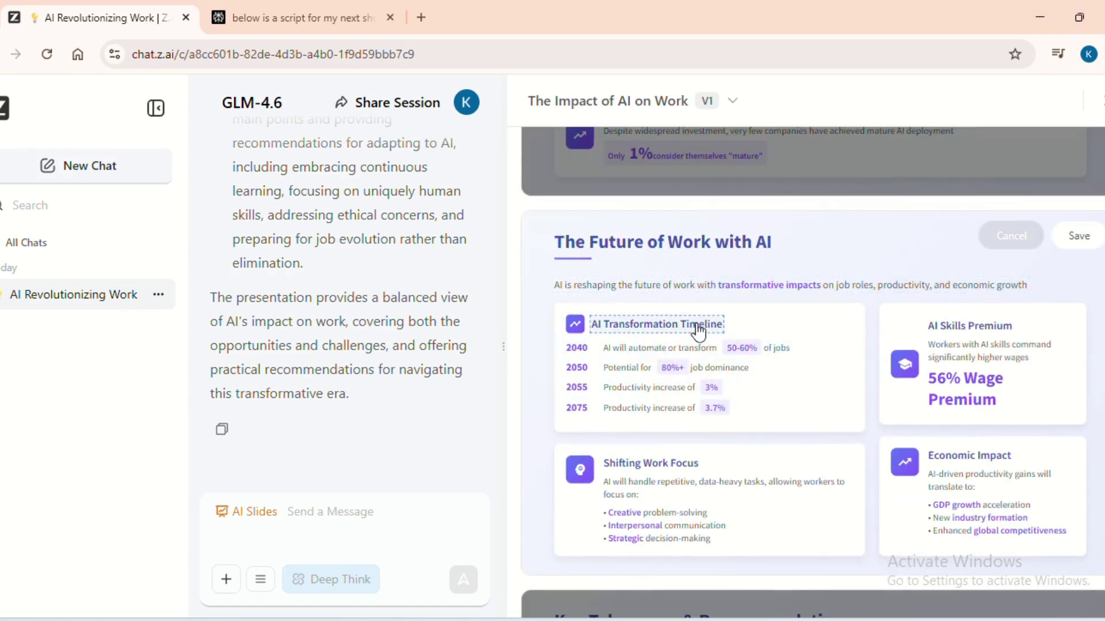
{"action": "left_click", "coordinate": [692, 341]}
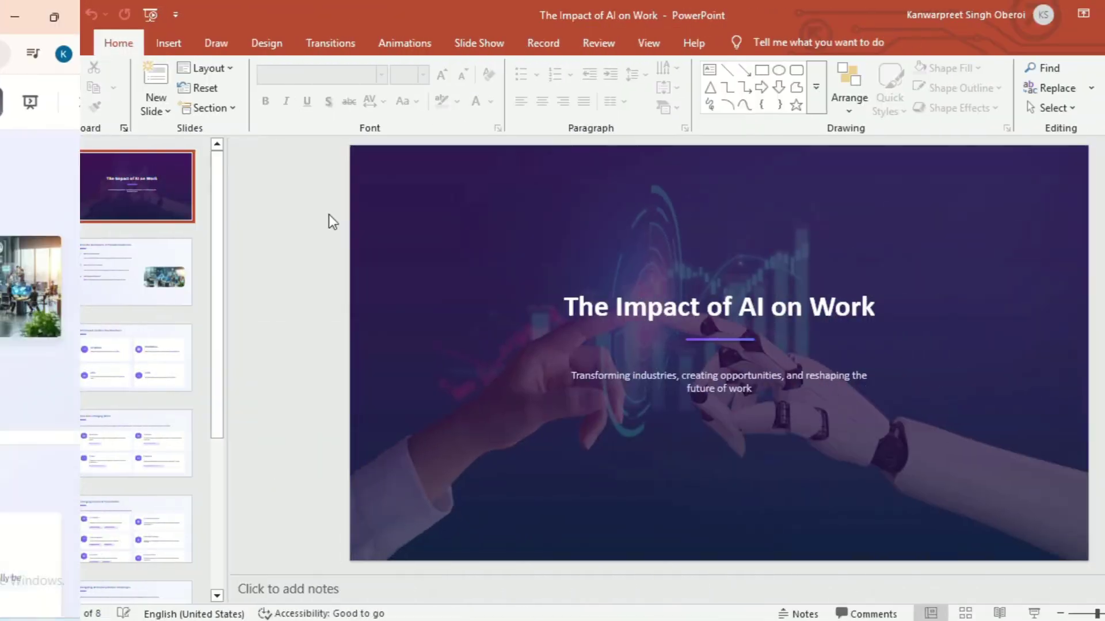
Advance through the exported deck toward slide 4, 'How AI is Changing Work'
{"action": "key", "text": "Down"}
{"action": "key", "text": "Down"}
{"action": "key", "text": "Down"}
{"action": "key", "text": "Down"}
{"action": "key", "text": "Down"}
{"action": "key", "text": "Down"}
{"action": "key", "text": "Down"}
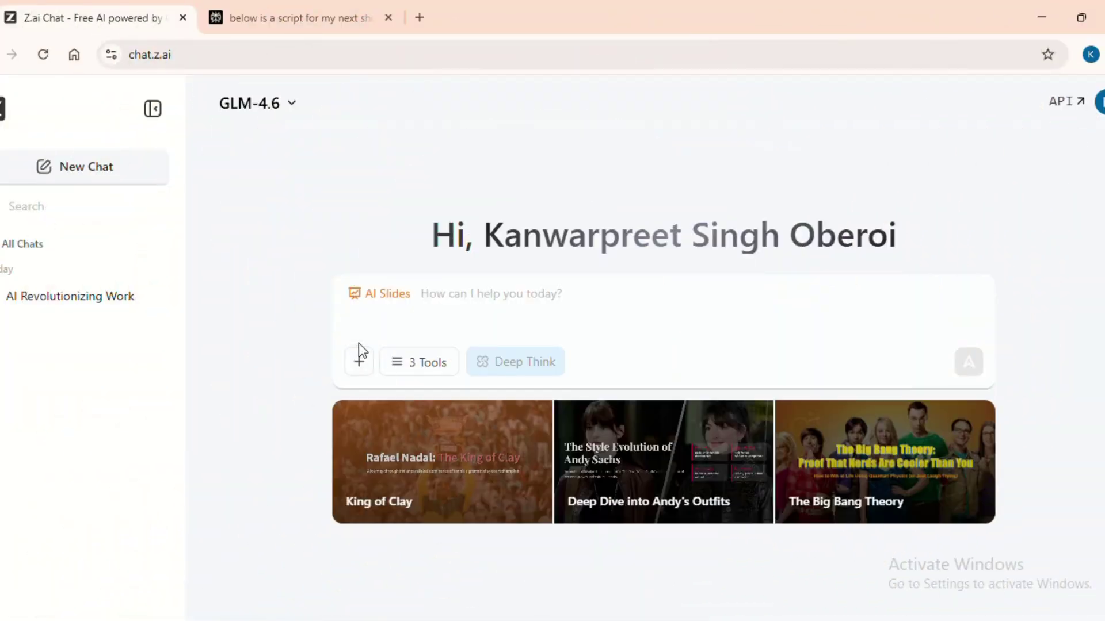
Attach the Career Guidance Report PDF from the Desktop to a new chat
{"action": "left_click", "coordinate": [356, 364]}
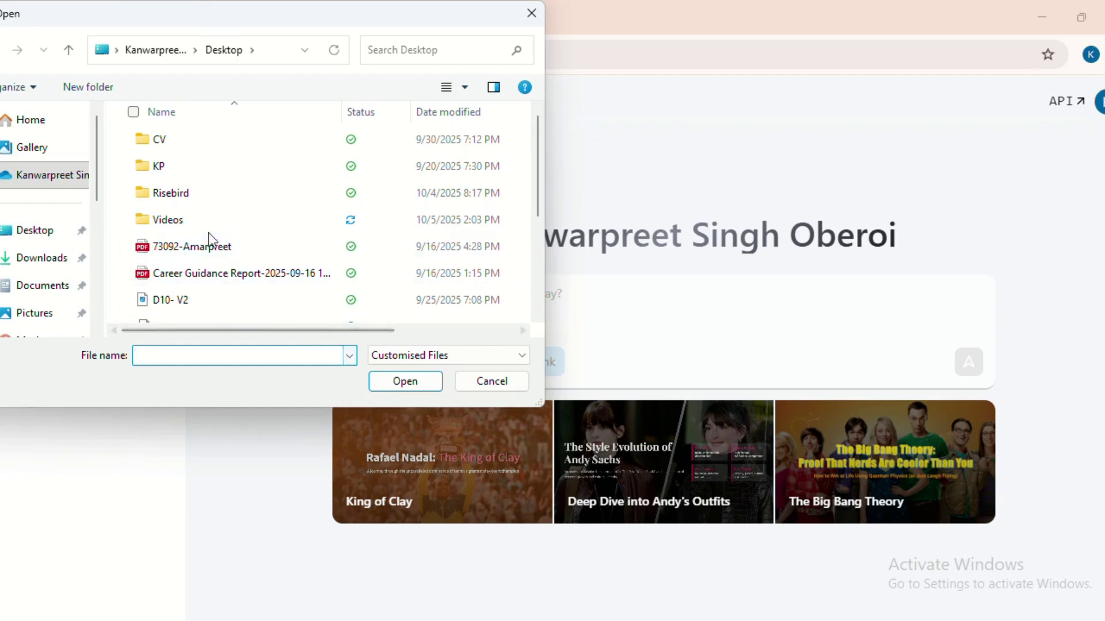
{"action": "left_click", "coordinate": [212, 279]}
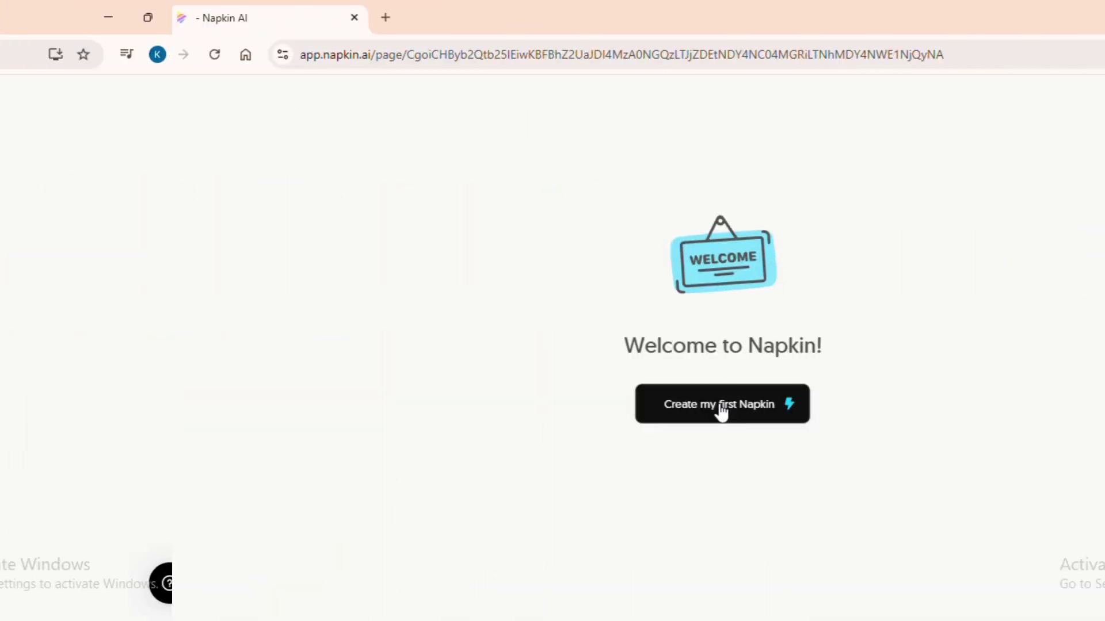
Sign in to Napkin AI and choose to generate the document text with AI
{"action": "left_click", "coordinate": [547, 407]}
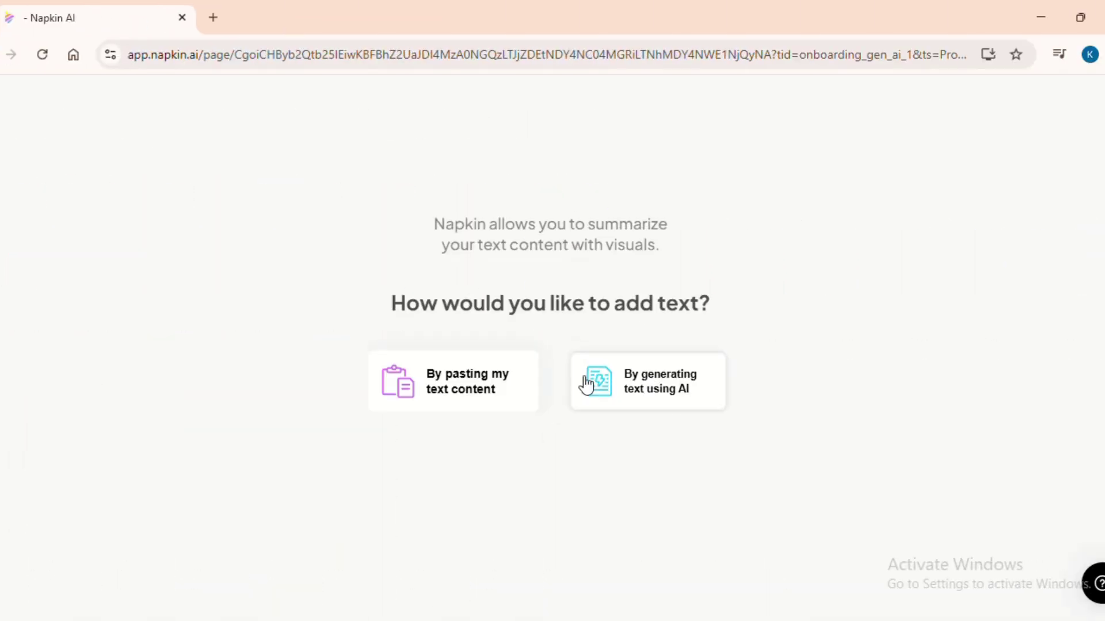
{"action": "left_click", "coordinate": [629, 394]}
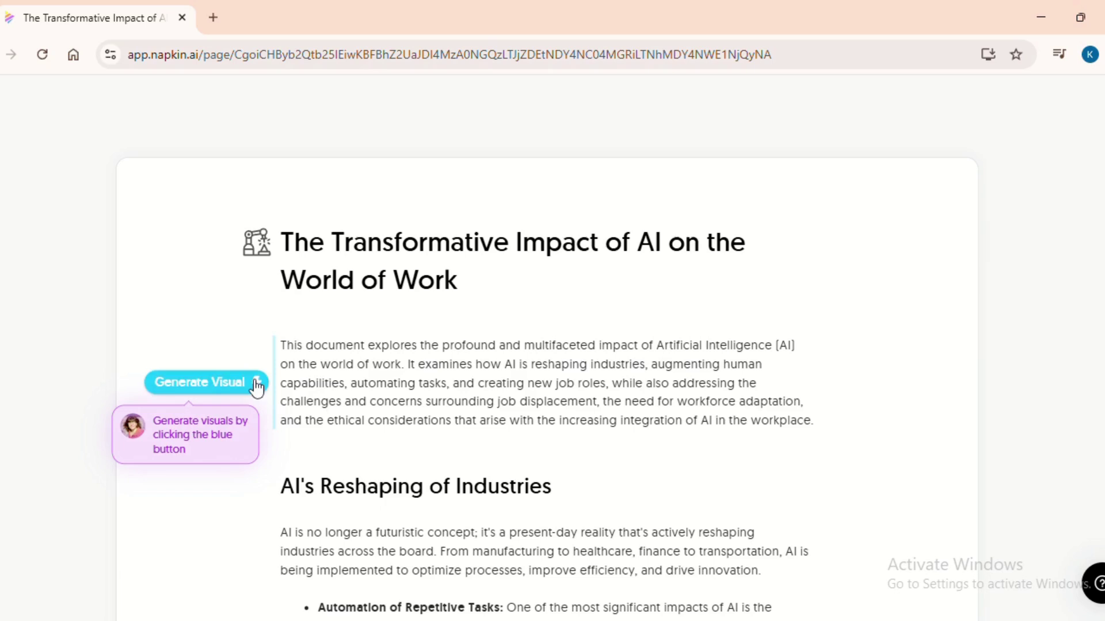
Visualize the opening paragraph with the target-and-arrows design and try a different colour
{"action": "left_click", "coordinate": [261, 386]}
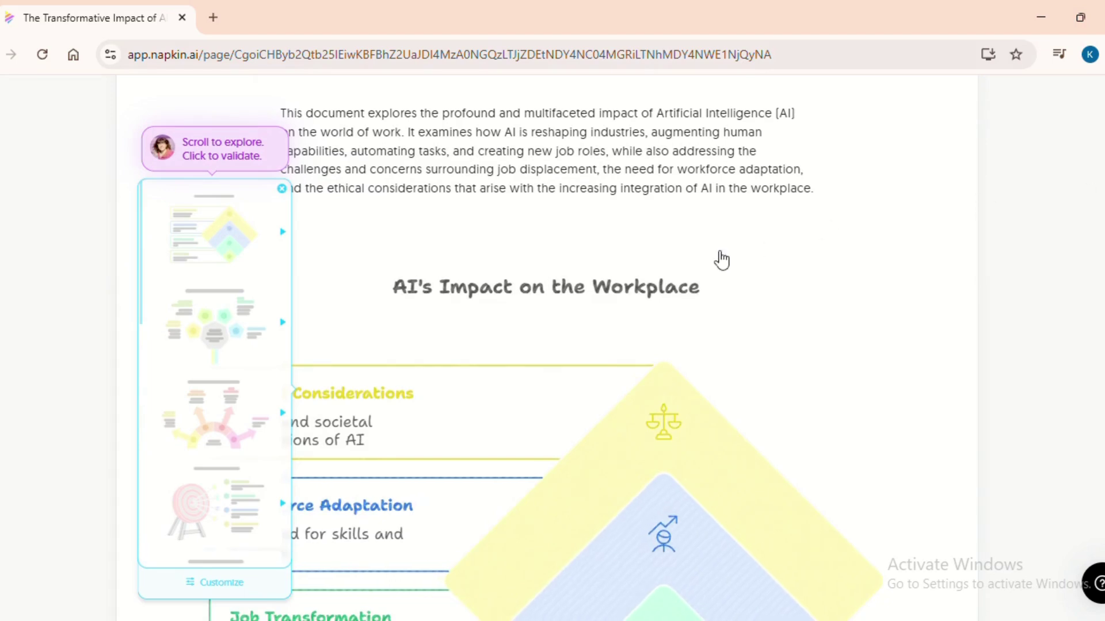
{"action": "left_click", "coordinate": [277, 244]}
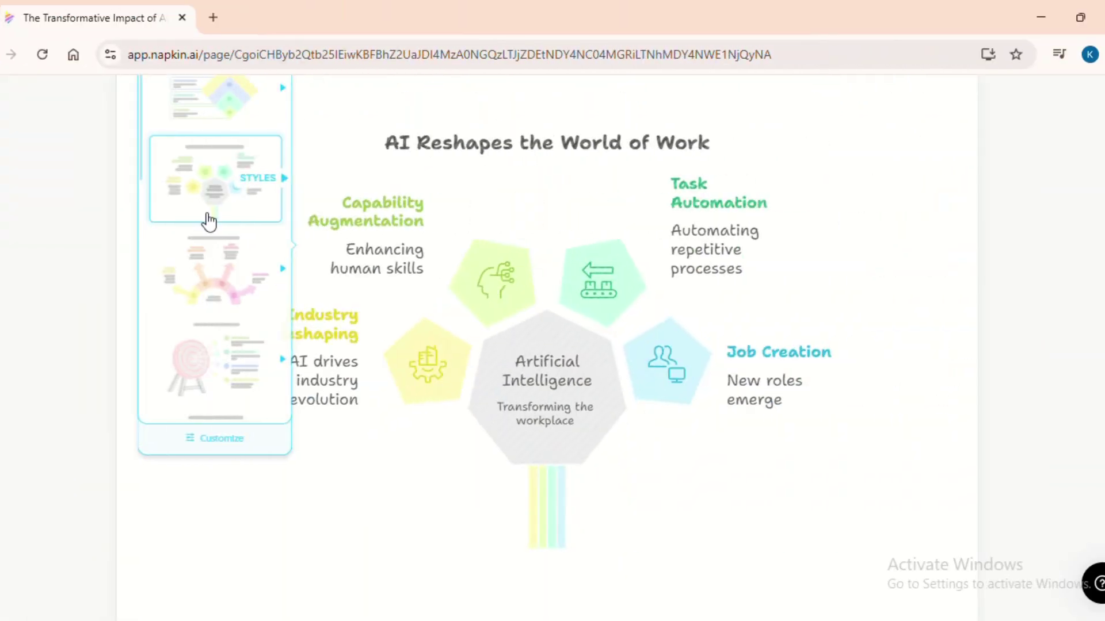
{"action": "left_click", "coordinate": [223, 356]}
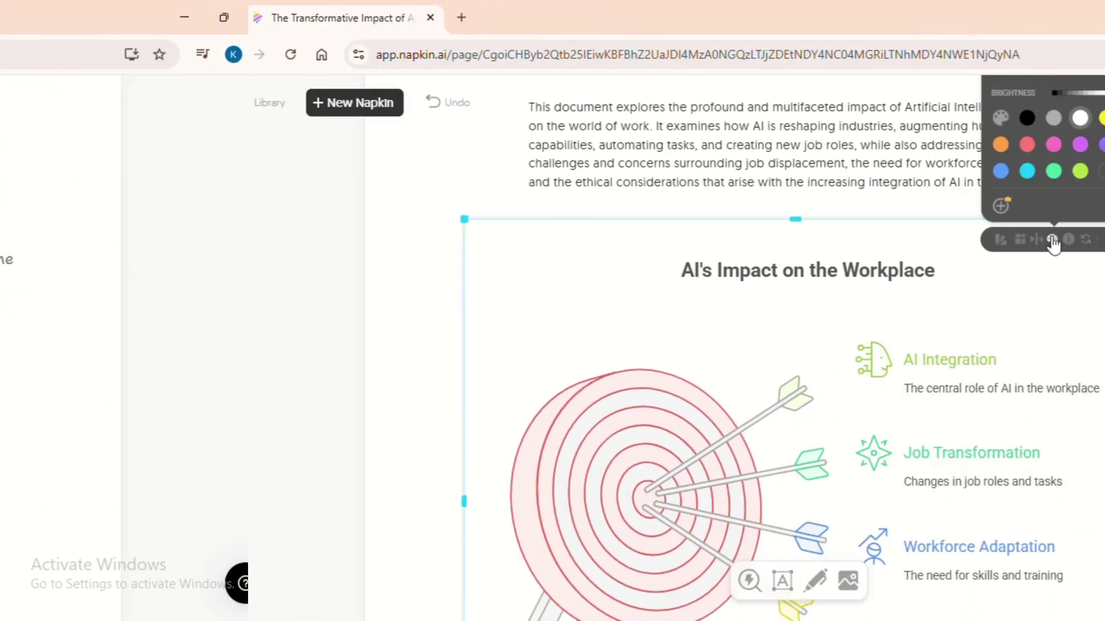
{"action": "left_click", "coordinate": [779, 172]}
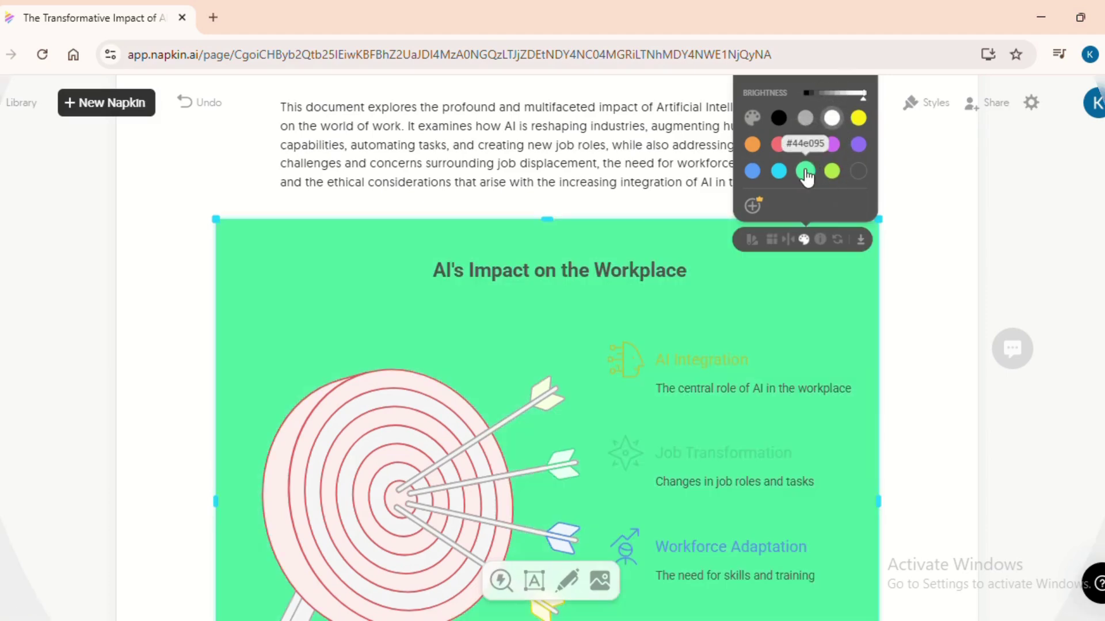
Export the visual as a light-mode PPT slide, then bring up whole-document export options
{"action": "left_click", "coordinate": [860, 239]}
{"action": "left_click", "coordinate": [606, 333]}
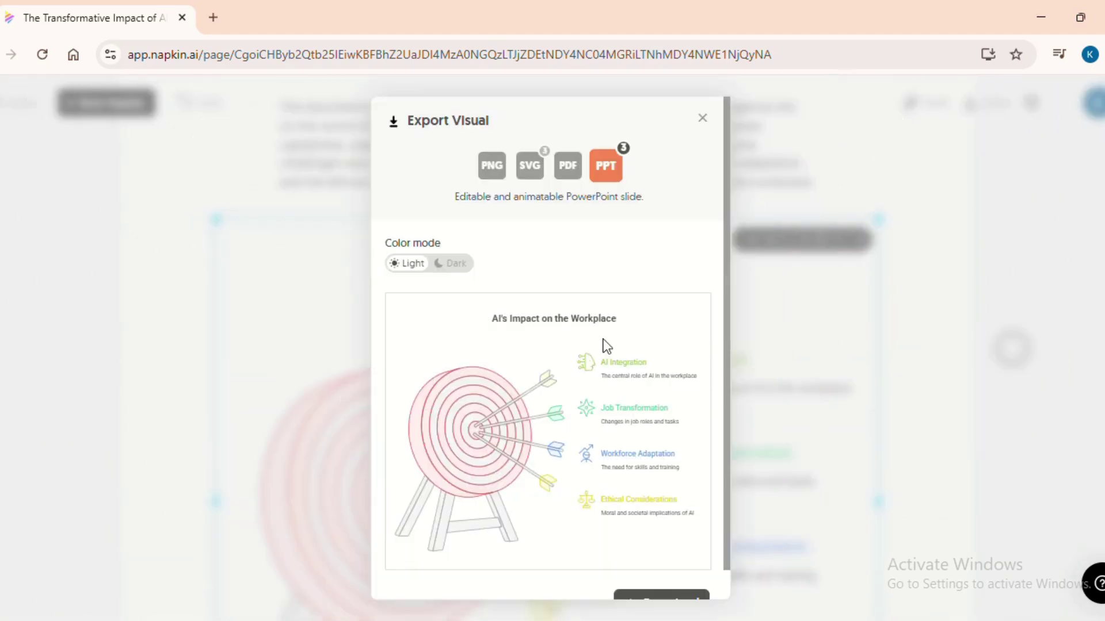
{"action": "left_click", "coordinate": [452, 263]}
{"action": "left_click", "coordinate": [423, 263]}
{"action": "scroll", "coordinate": [725, 444], "scroll_direction": "down", "scroll_amount": 1}
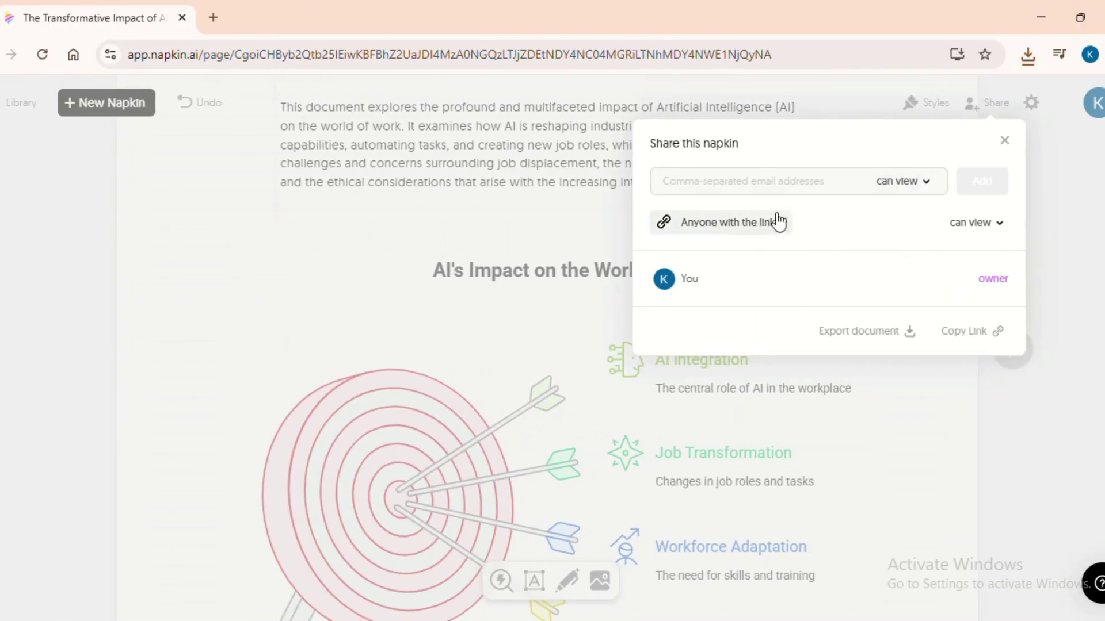
{"action": "left_click", "coordinate": [895, 327]}
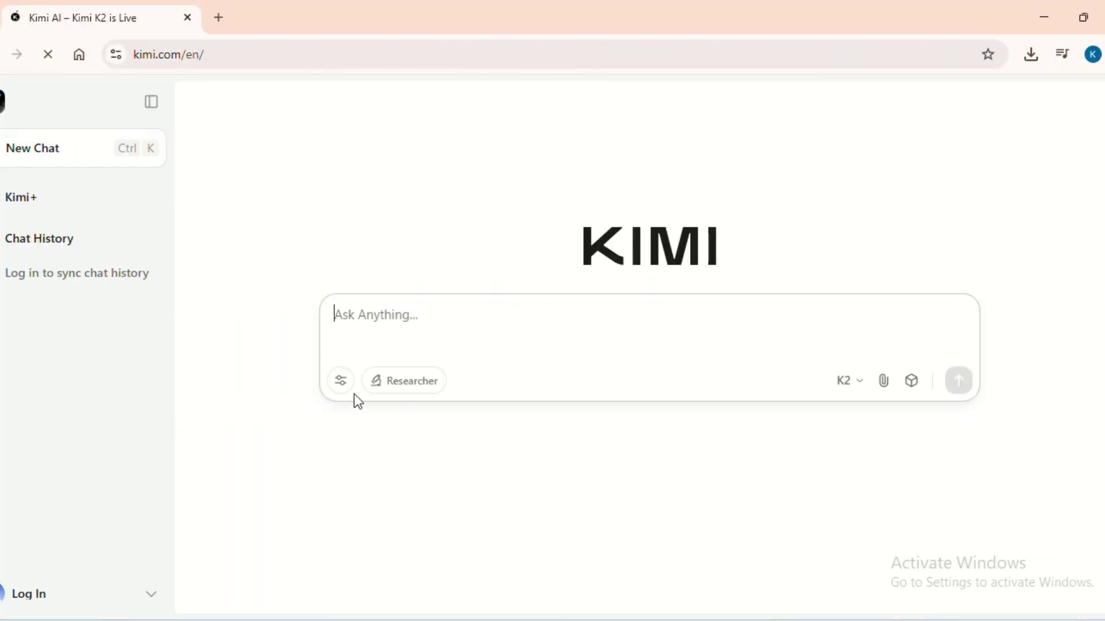
Send the impact-of-AI-on-work deck request to the Kimi Slides agent from Kimi+
{"action": "left_click", "coordinate": [32, 210]}
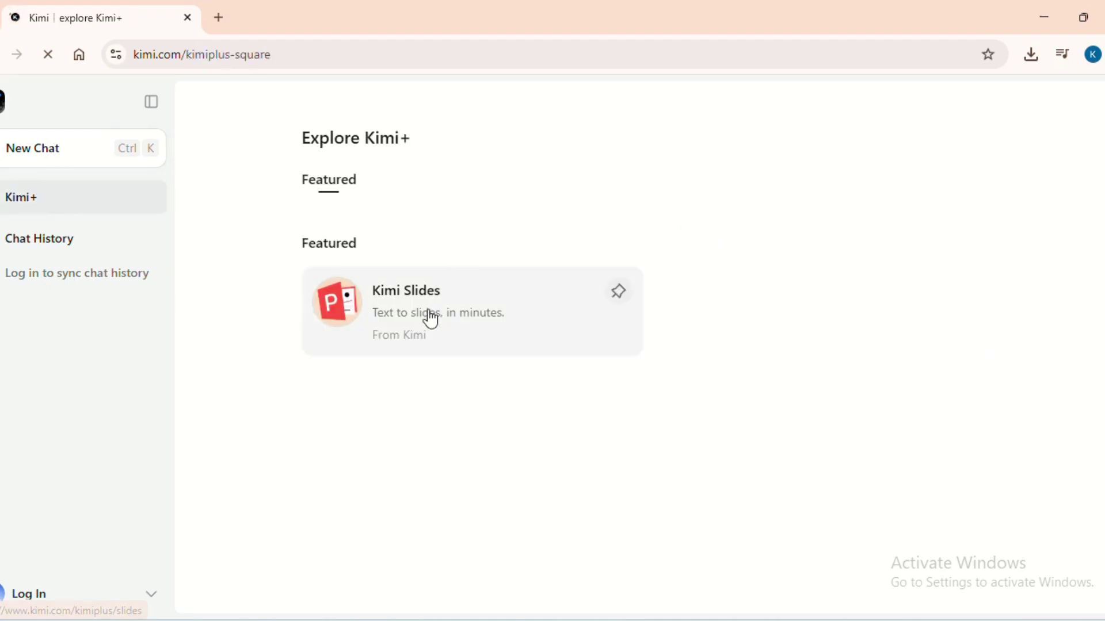
{"action": "left_click", "coordinate": [431, 318]}
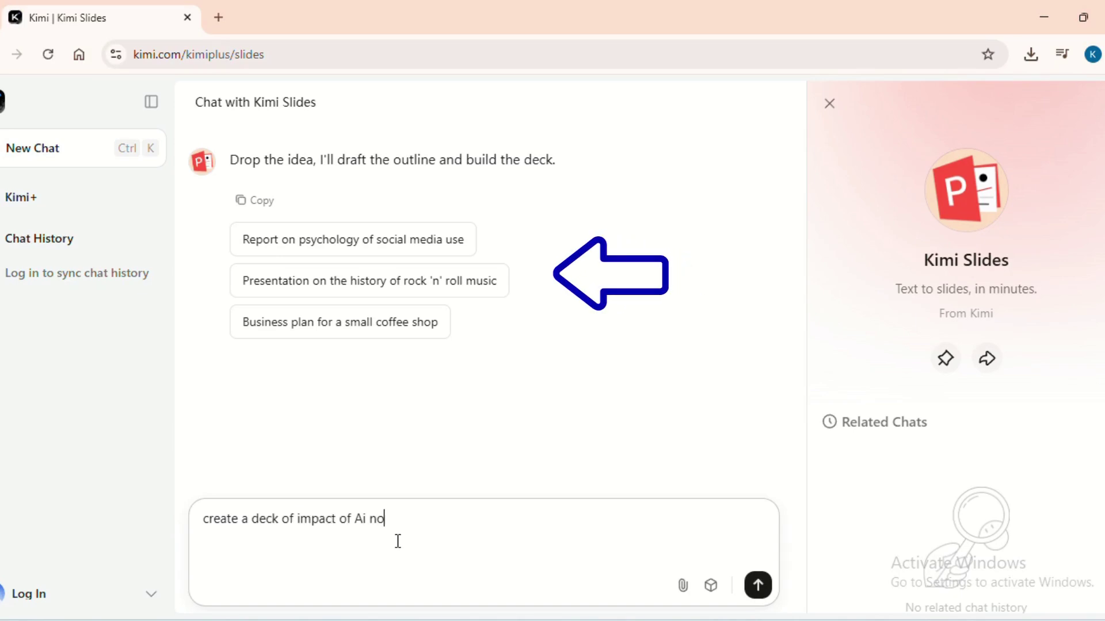
{"action": "type", "text": "rk"}
{"action": "key", "text": "Return"}
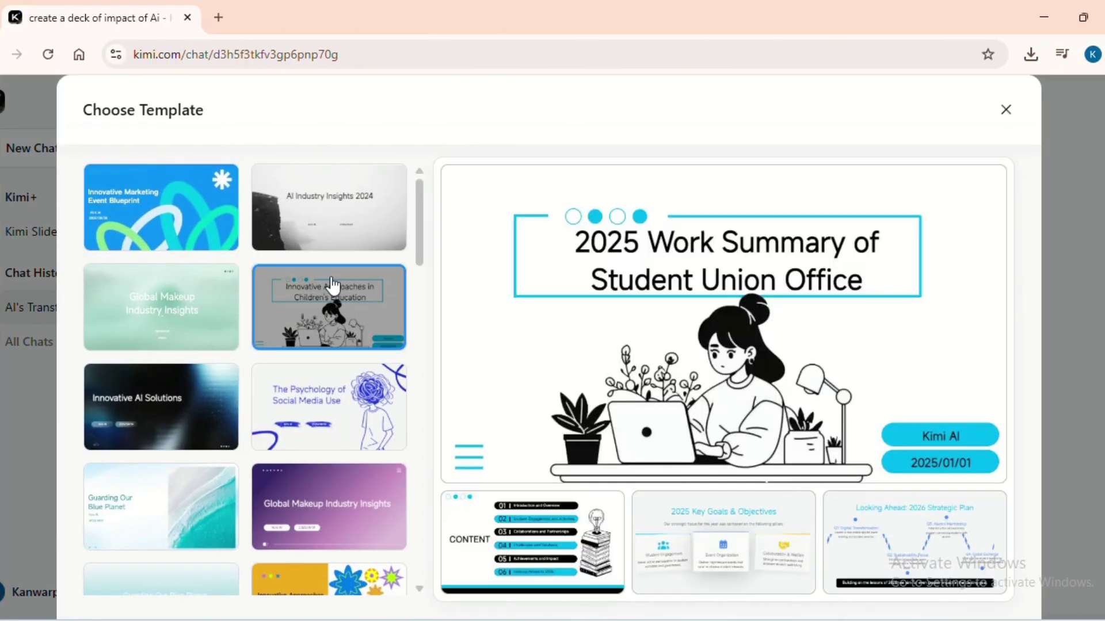
Preview the Global Makeup Industry Insights template, then pick a template to build the deck
{"action": "left_click", "coordinate": [161, 307]}
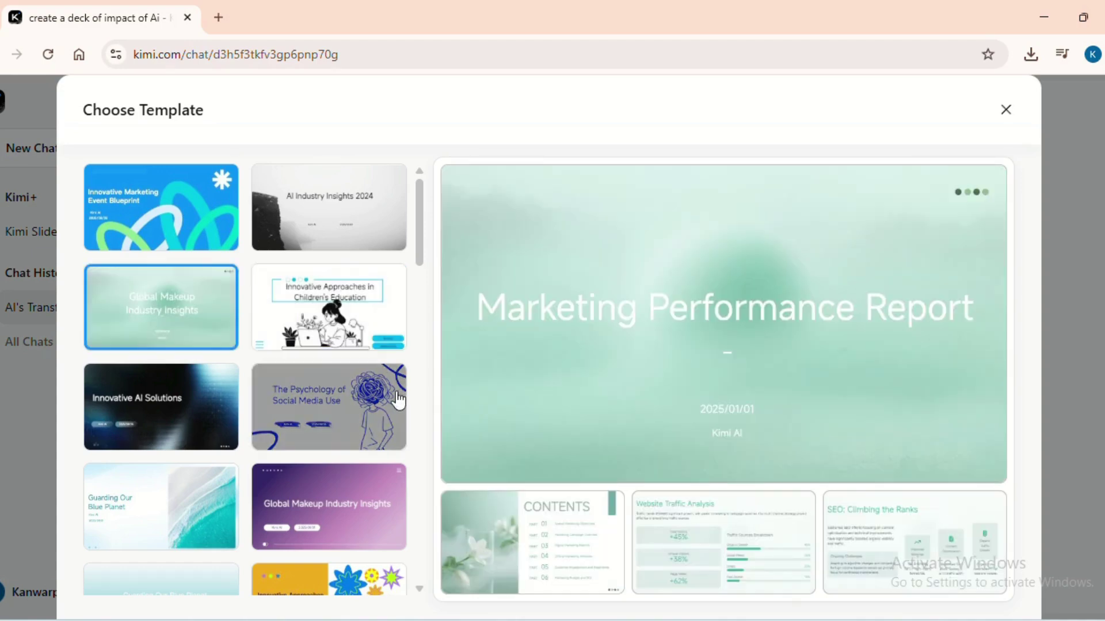
{"action": "left_click", "coordinate": [399, 401]}
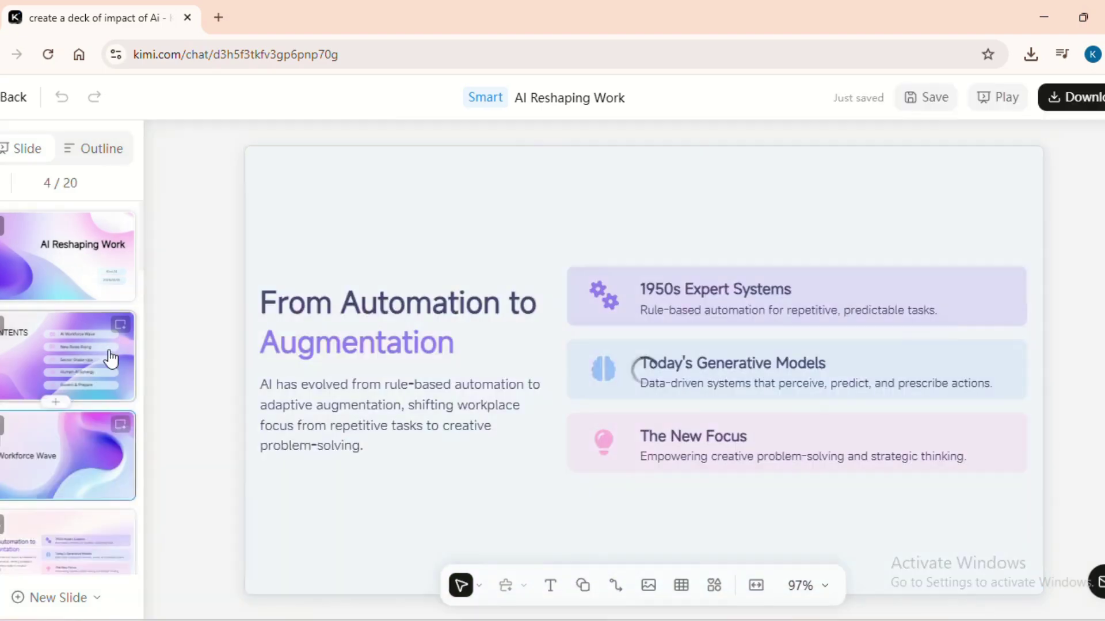
Download the 20-slide 'AI Reshaping Work' deck in PPT output format
{"action": "scroll", "coordinate": [109, 360], "scroll_direction": "down", "scroll_amount": 10}
{"action": "scroll", "coordinate": [111, 359], "scroll_direction": "down", "scroll_amount": 5}
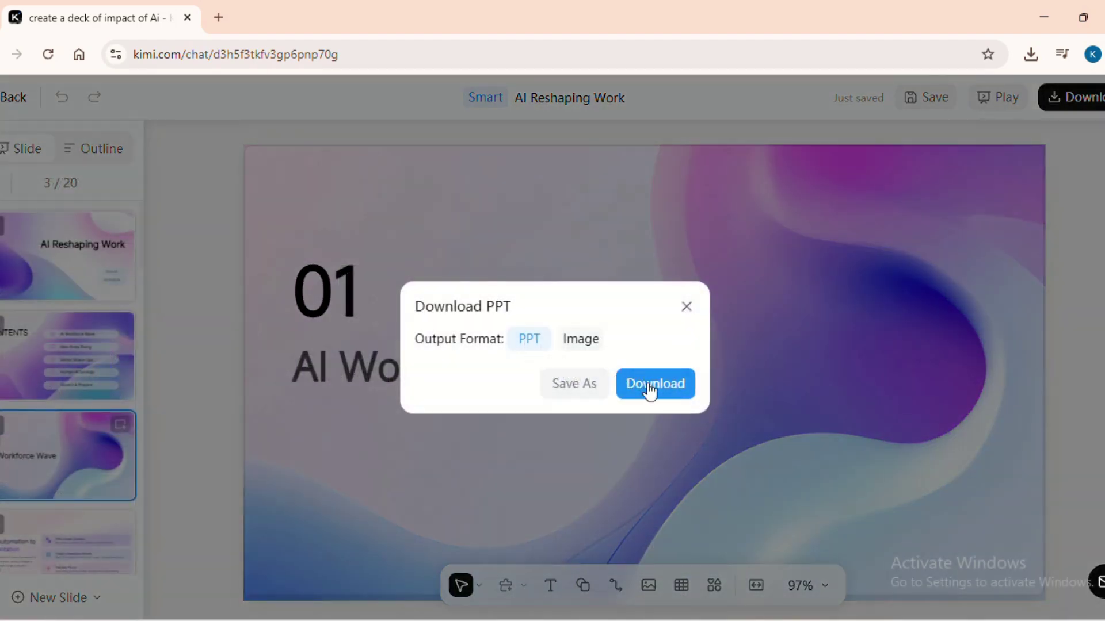
{"action": "left_click", "coordinate": [648, 384]}
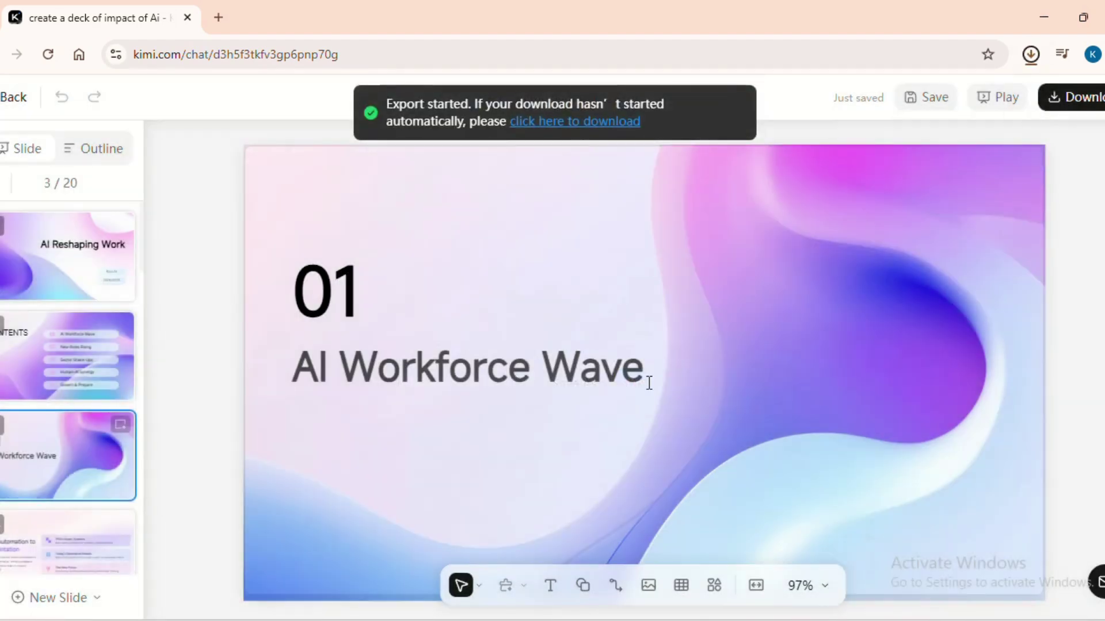